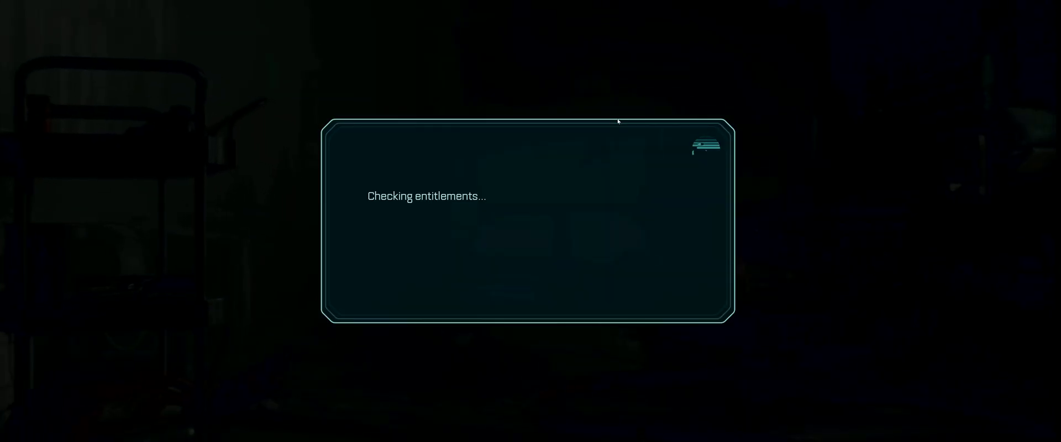
- Open the Graphics options and view the Advanced settings category
key("Return")
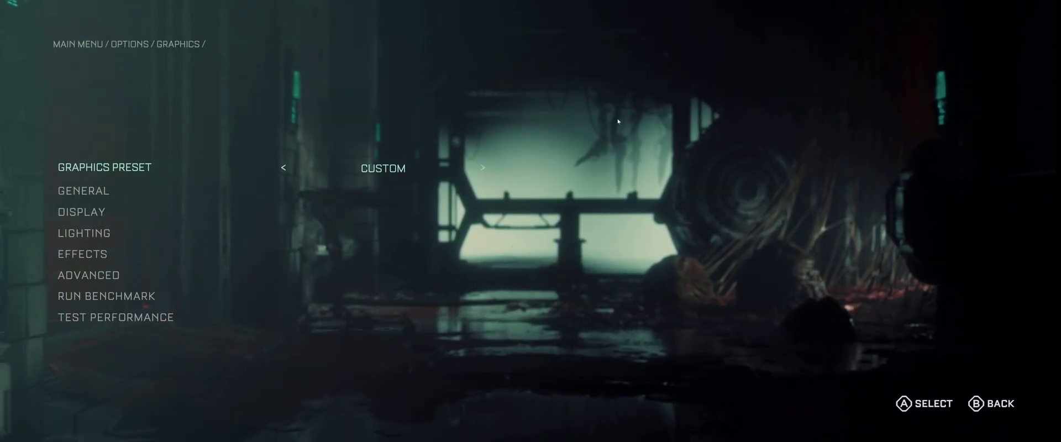
key("Escape")
key("Escape")
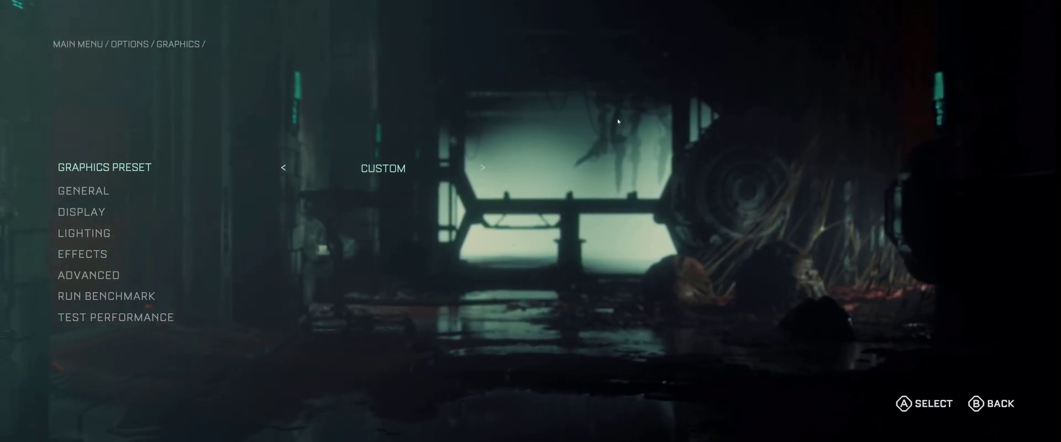
key("Down")
key("Down")
key("Return")
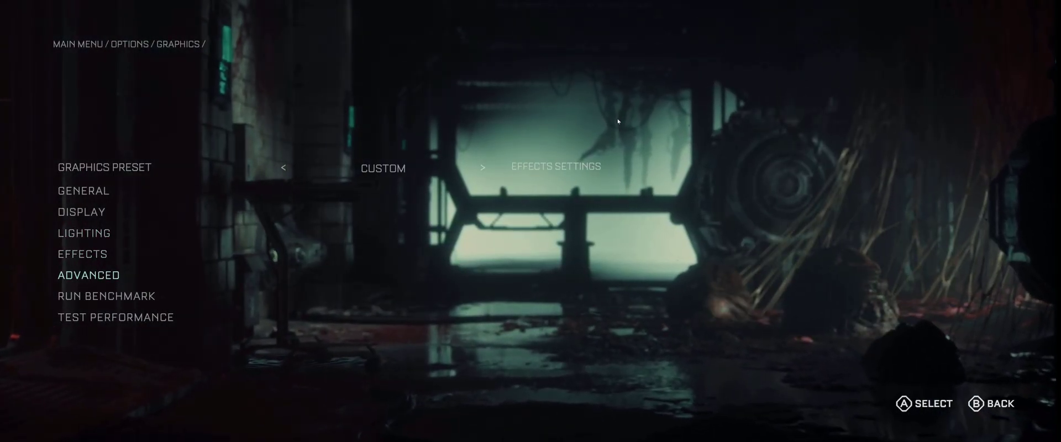
- Switch from Advanced to the Effects settings, review them, and back out to Options
key("Escape")
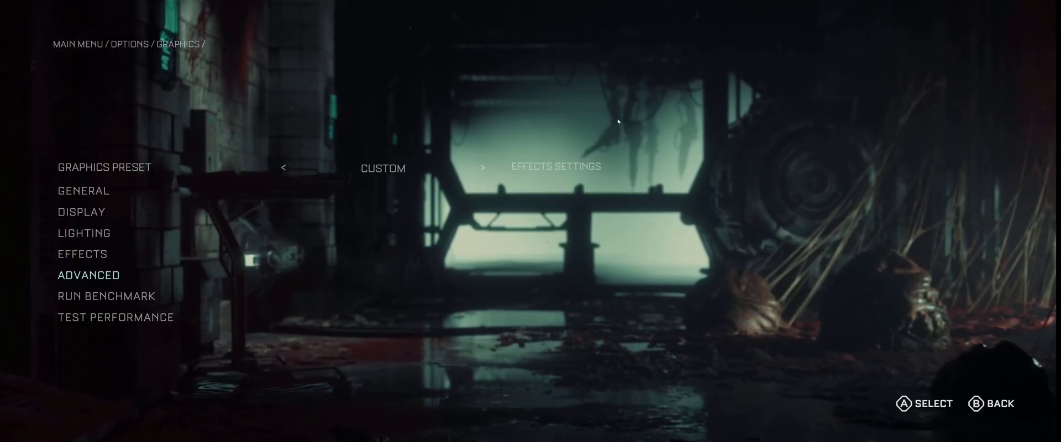
key("Up")
key("Return")
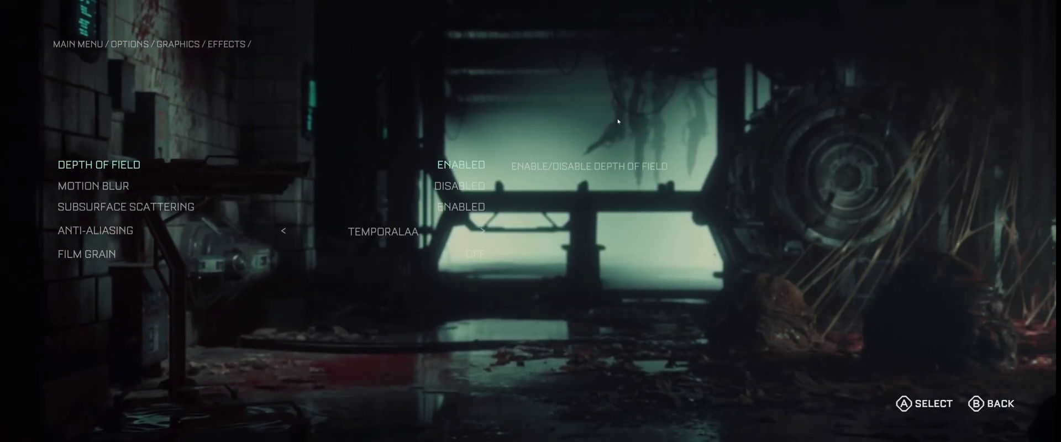
key("Escape")
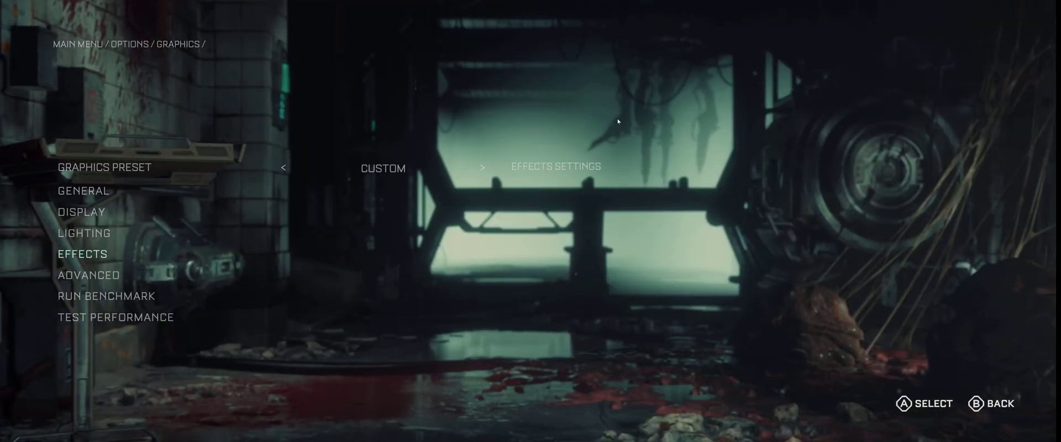
key("Escape")
key("Escape")
- Return to the main menu and toggle the OptiScaler overlay open and closed
key("Up")
key("Up")
key("Up")
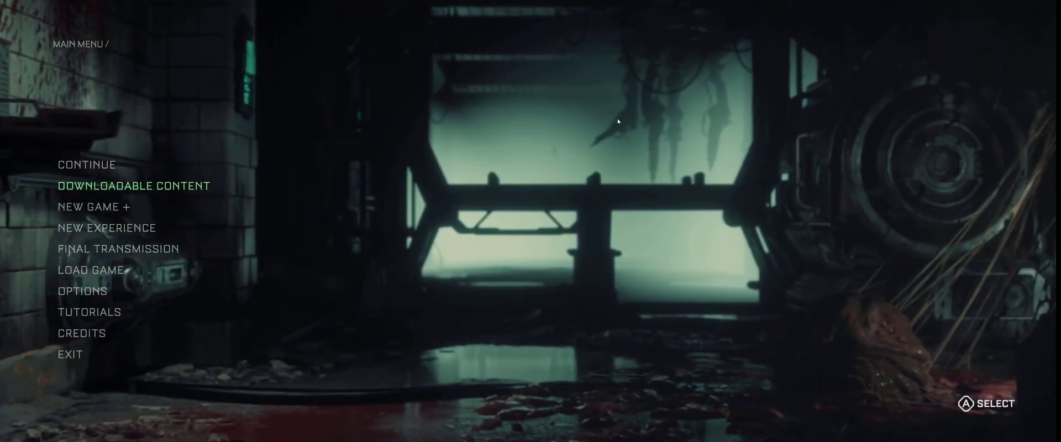
key("Insert")
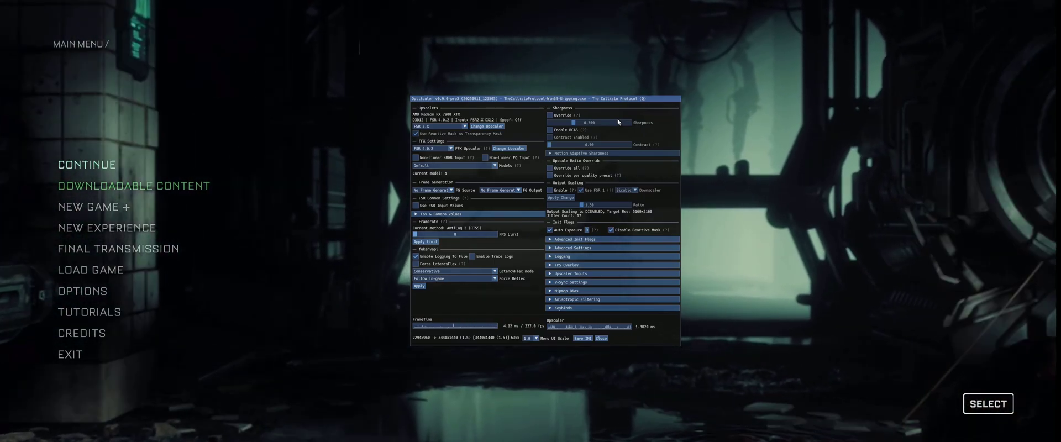
key("Insert")
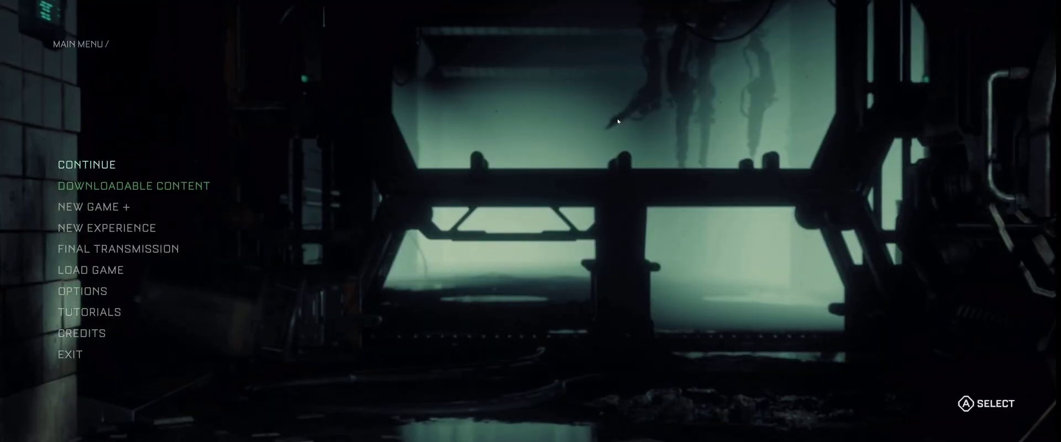
- Select Continue on the main menu to load the saved game
key("Return")
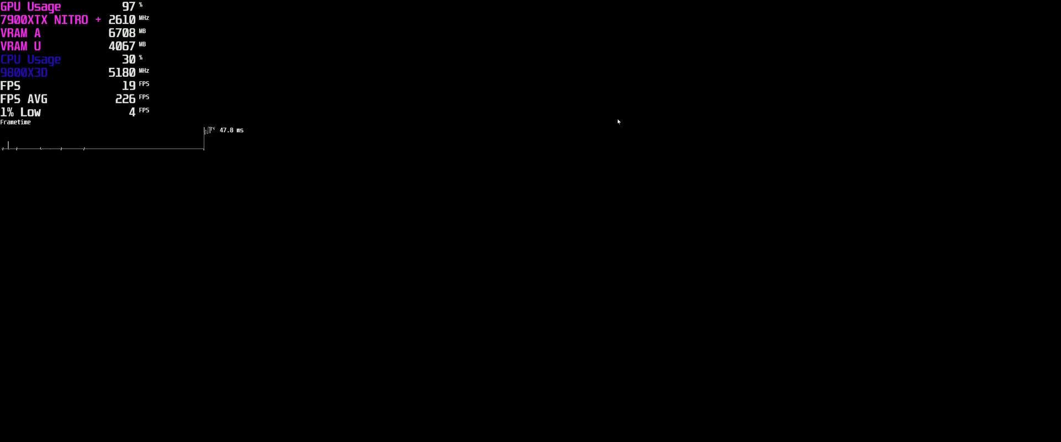